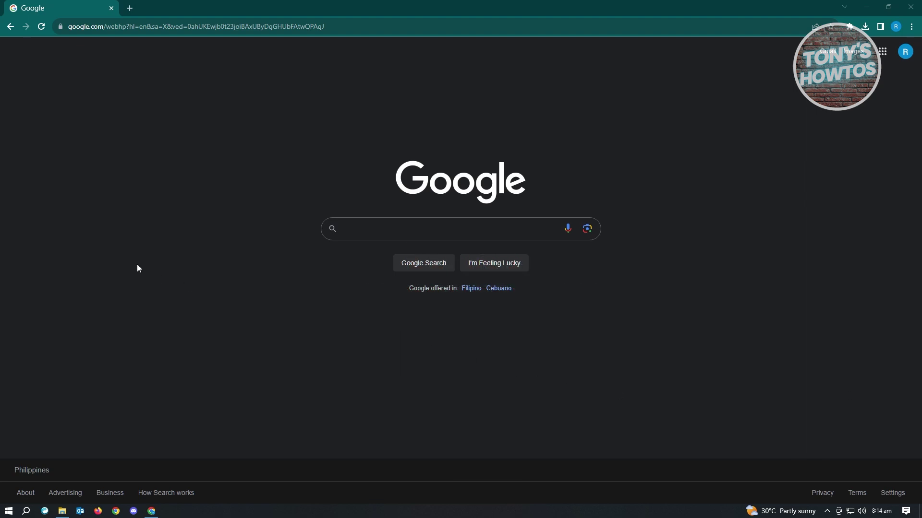
# Step: Search Google for 'adobe firefly', open the Adobe Firefly page and dismiss the region notice
pyautogui.click(377, 226)
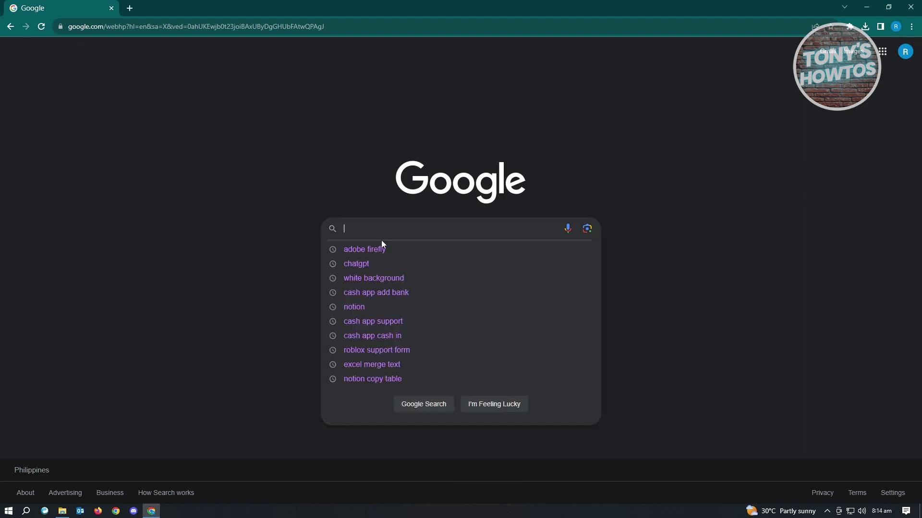
pyautogui.click(384, 246)
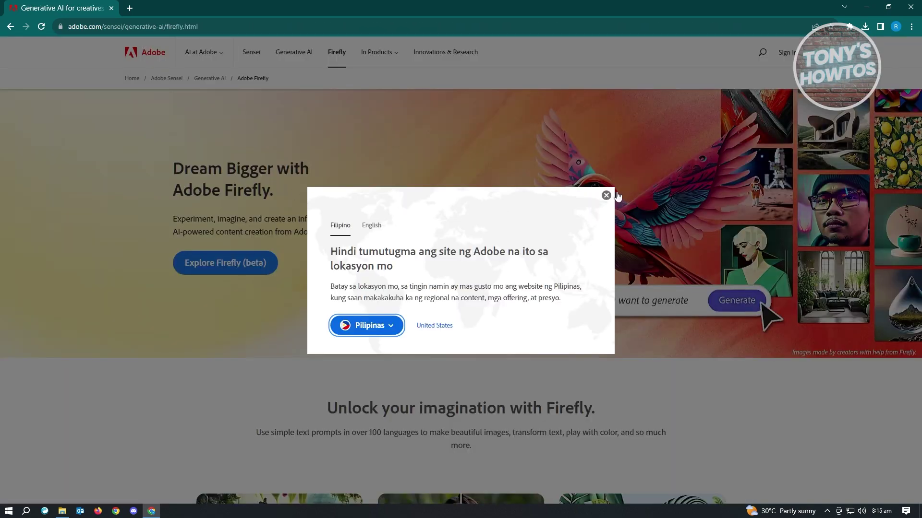
pyautogui.click(607, 196)
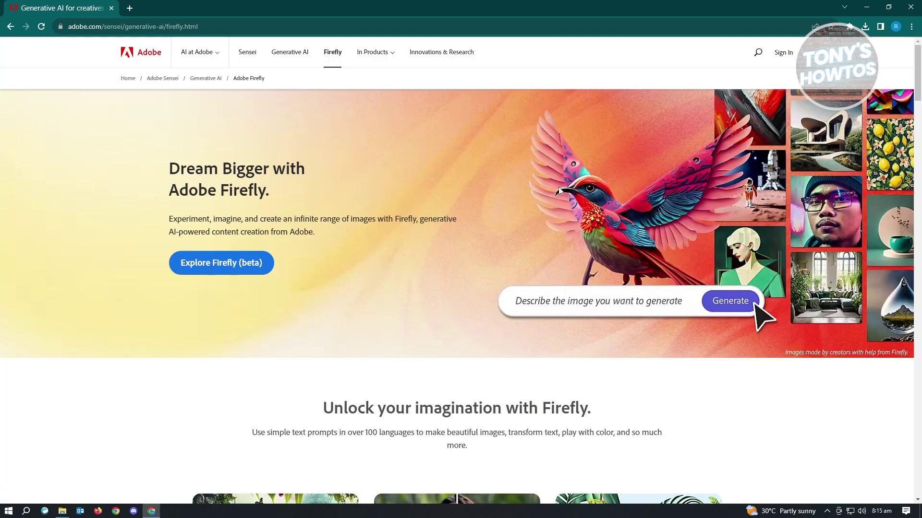
# Step: Go to the Firefly beta site and open the Generative fill page down to its sign-in prompt
pyautogui.click(229, 268)
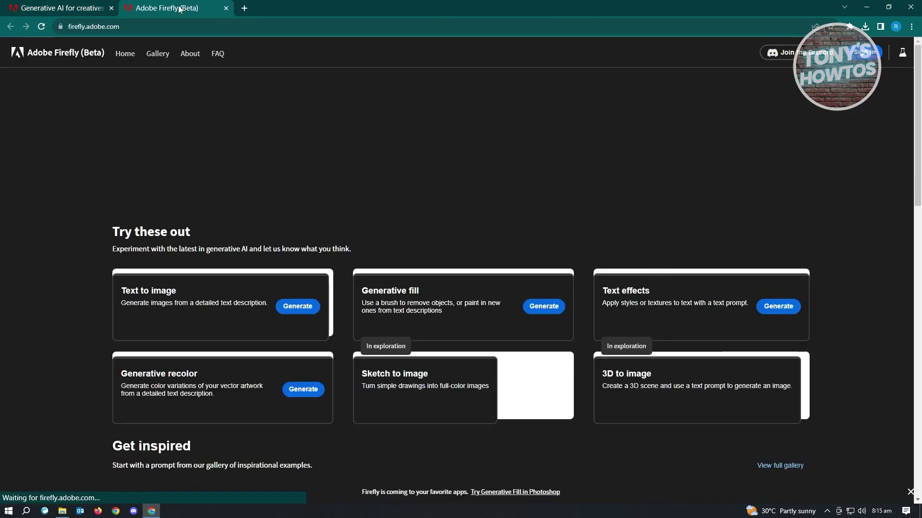
pyautogui.scroll(-3, 589, 216)
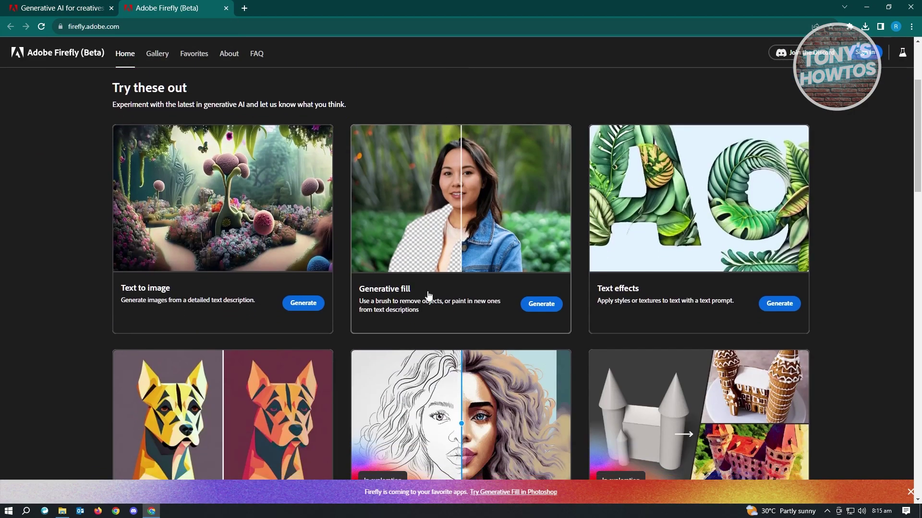
pyautogui.click(540, 306)
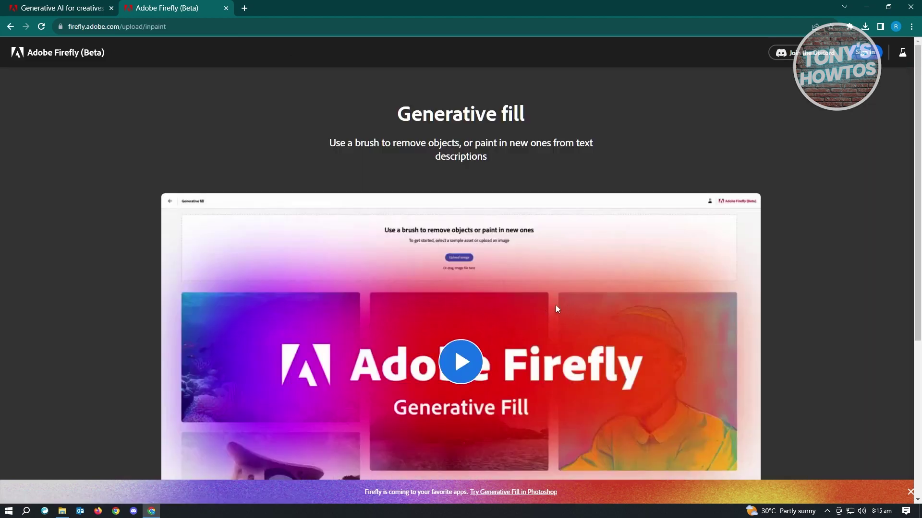
pyautogui.scroll(-5, 524, 163)
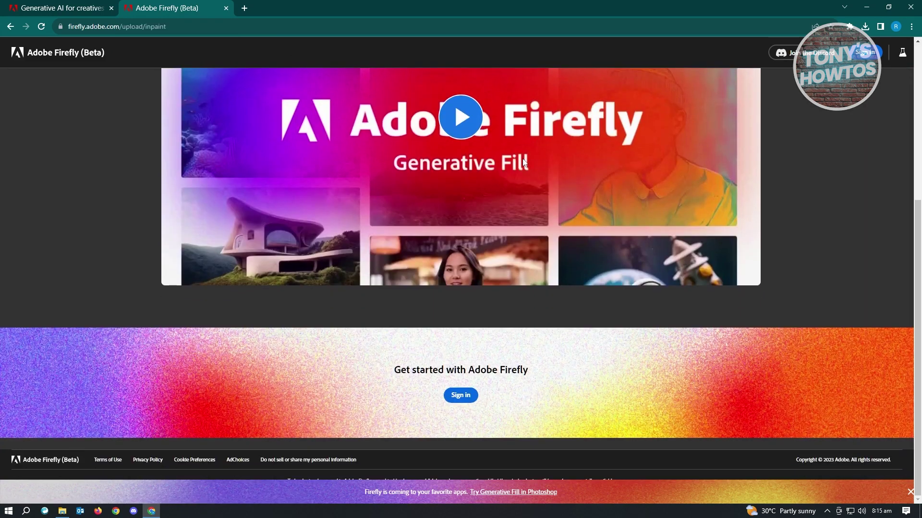
# Step: Sign in with a Google account, agree to the generative AI guidelines and skip the welcome introduction
pyautogui.click(461, 396)
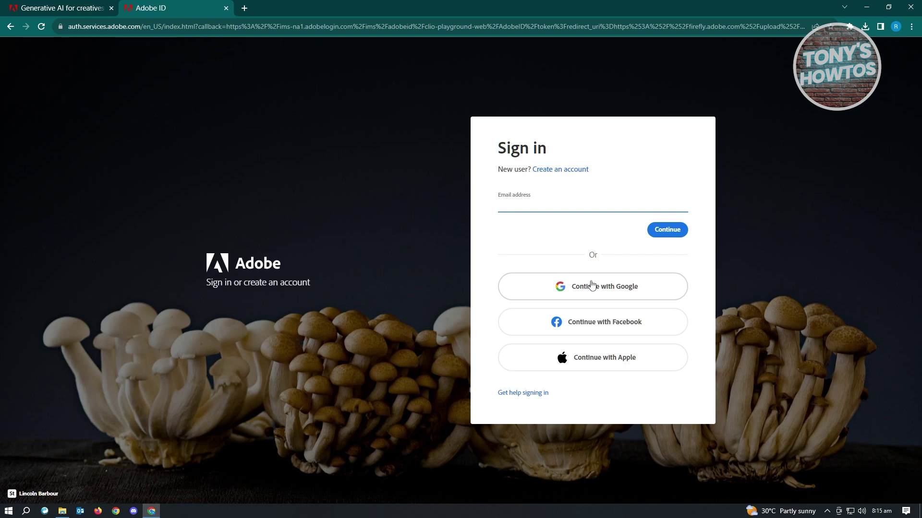
pyautogui.click(611, 292)
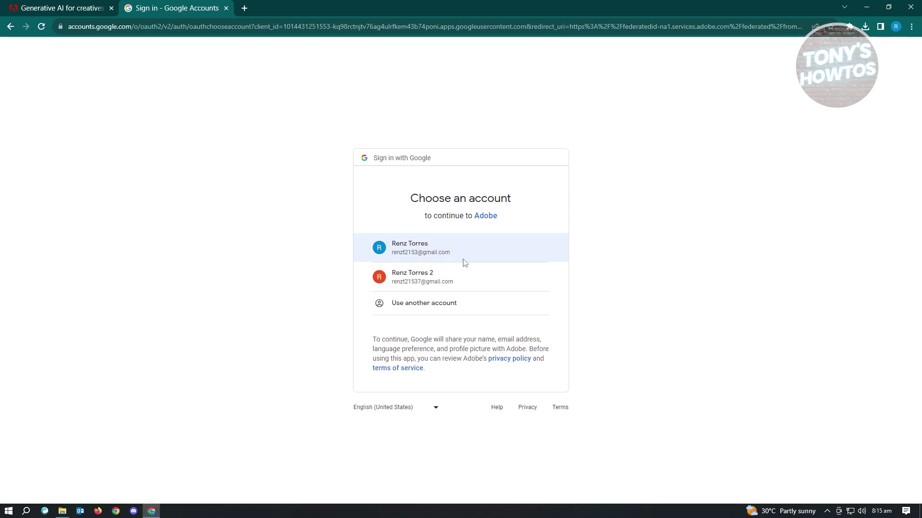
pyautogui.click(463, 261)
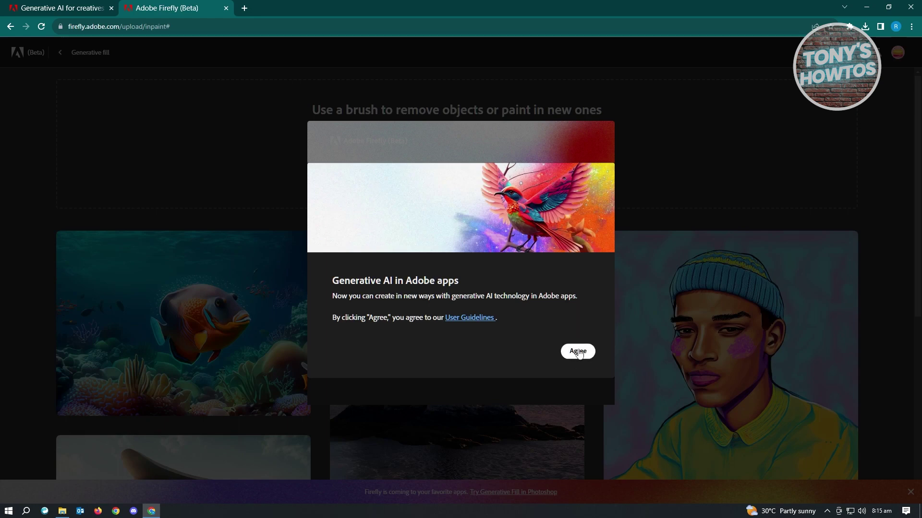
pyautogui.click(578, 352)
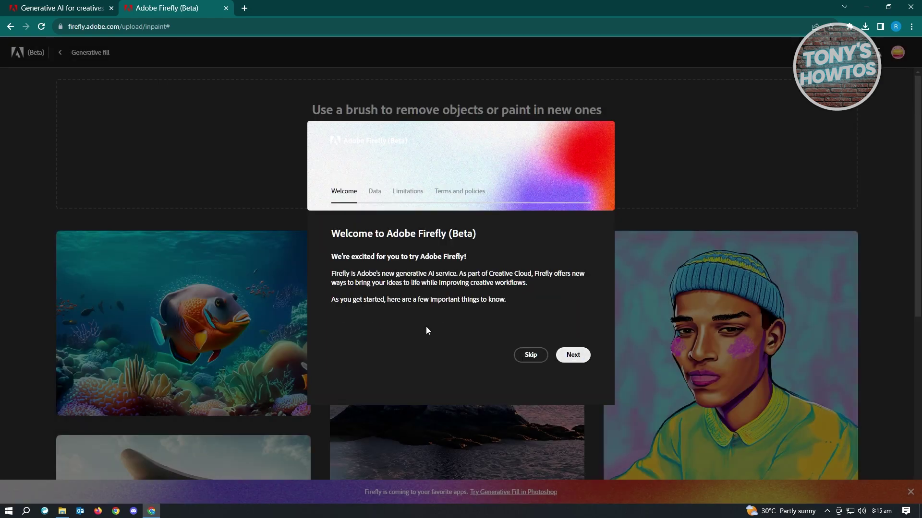
pyautogui.click(530, 355)
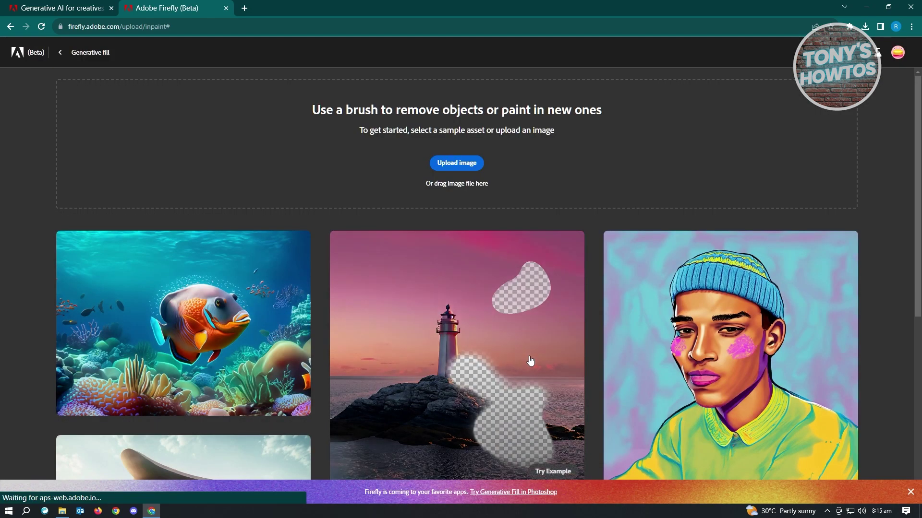
# Step: Upload pexels-juliana-stein-1898555.jpg into Generative fill and dismiss the selection tip
pyautogui.click(457, 166)
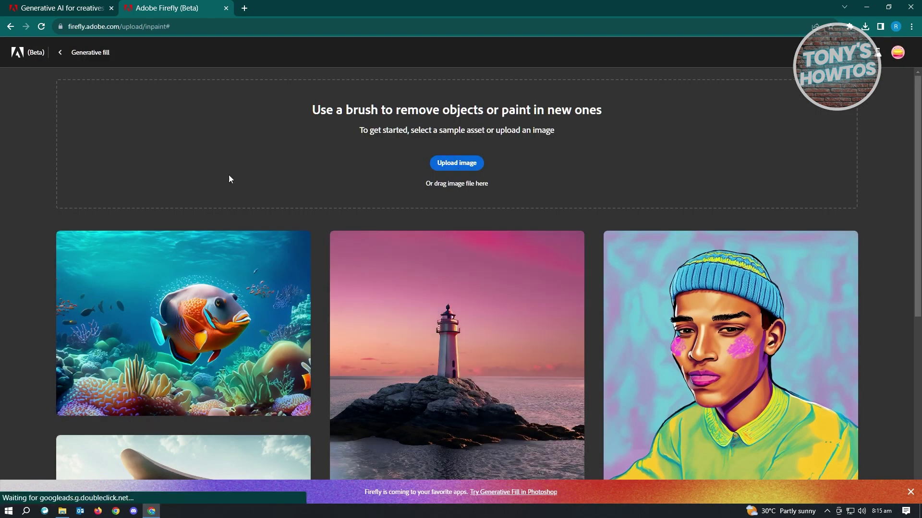
pyautogui.click(450, 165)
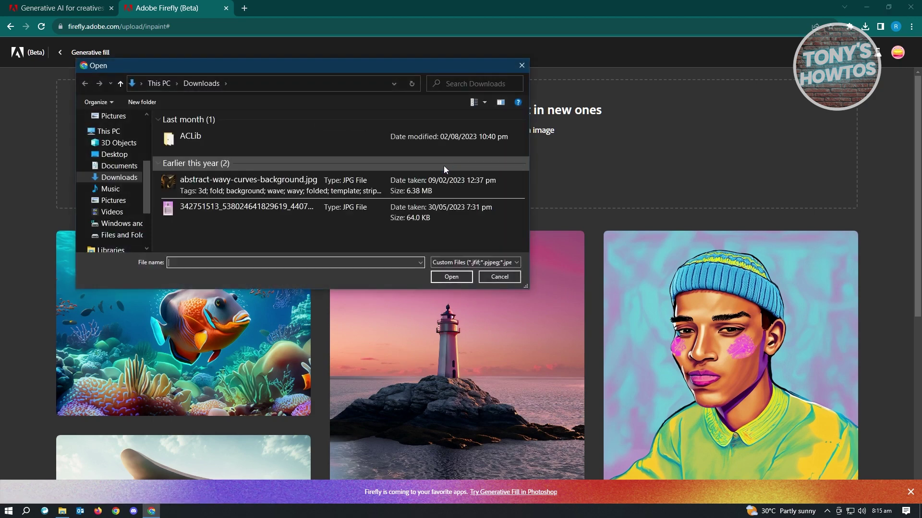
pyautogui.click(275, 140)
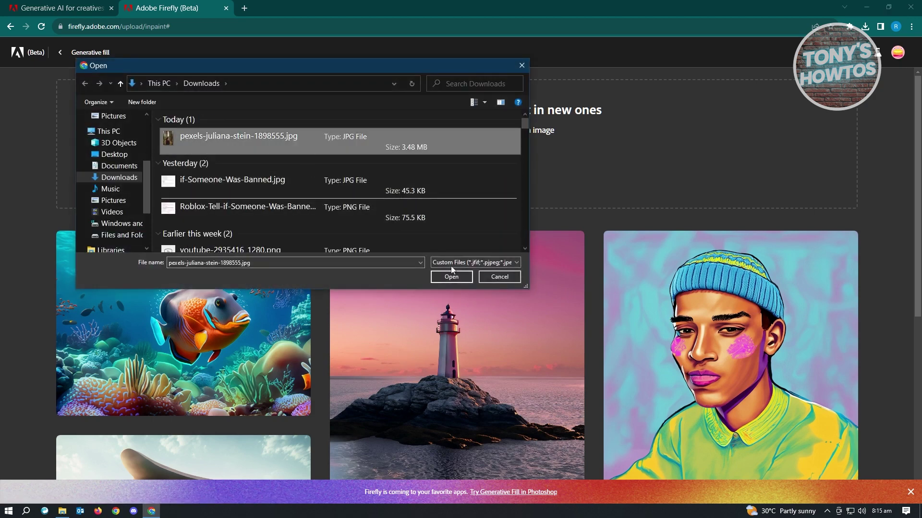
pyautogui.click(444, 276)
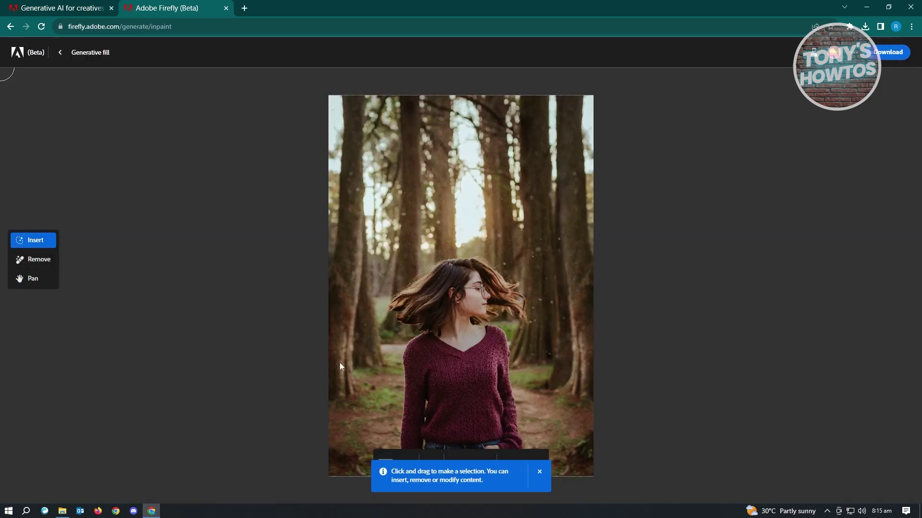
pyautogui.click(541, 472)
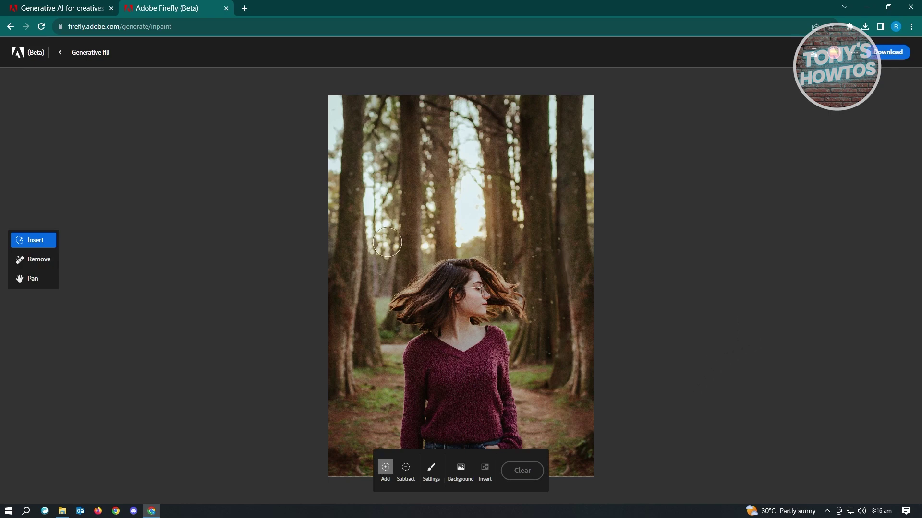
# Step: Clear the forest background and generate a replacement from the prompt 'busy city and snowing'
pyautogui.click(461, 468)
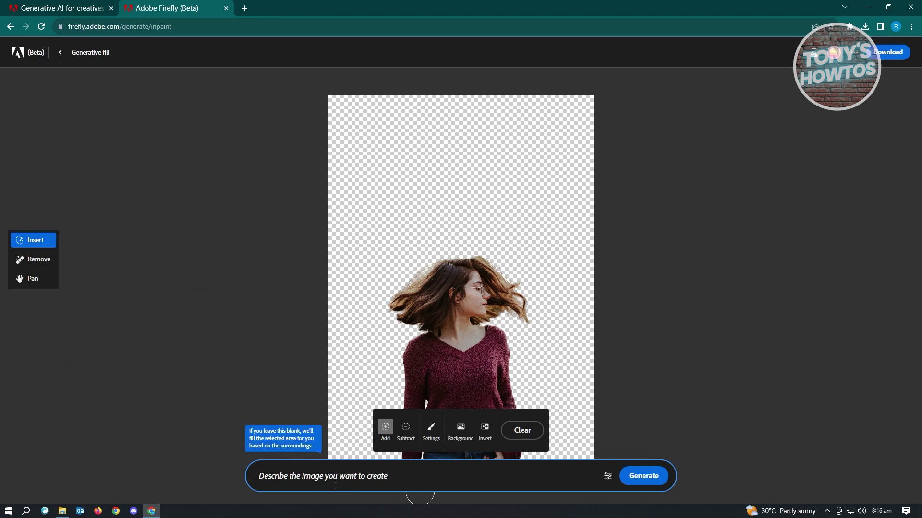
pyautogui.write('bu')
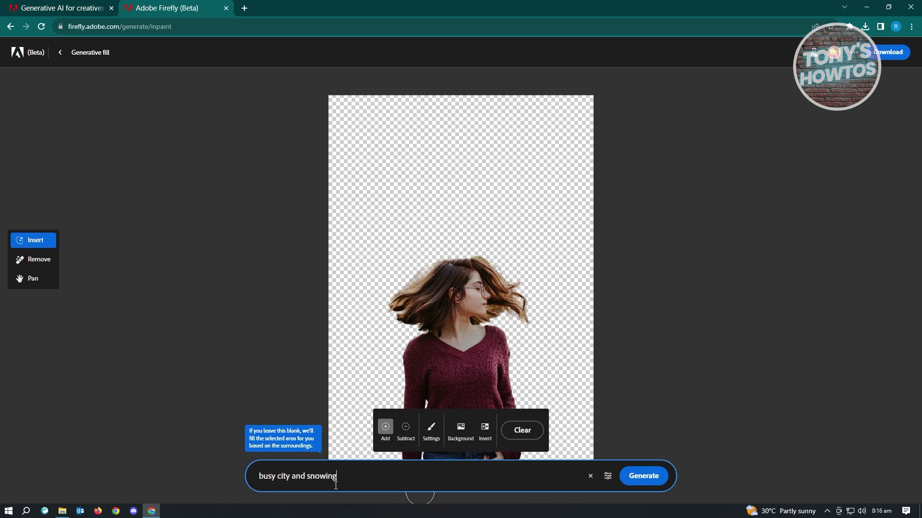
pyautogui.write('sy city and snowing')
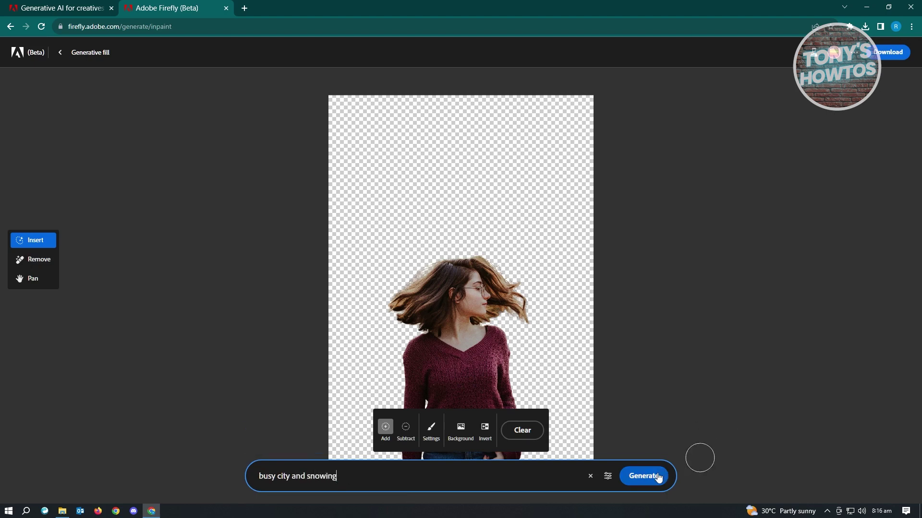
pyautogui.click(643, 476)
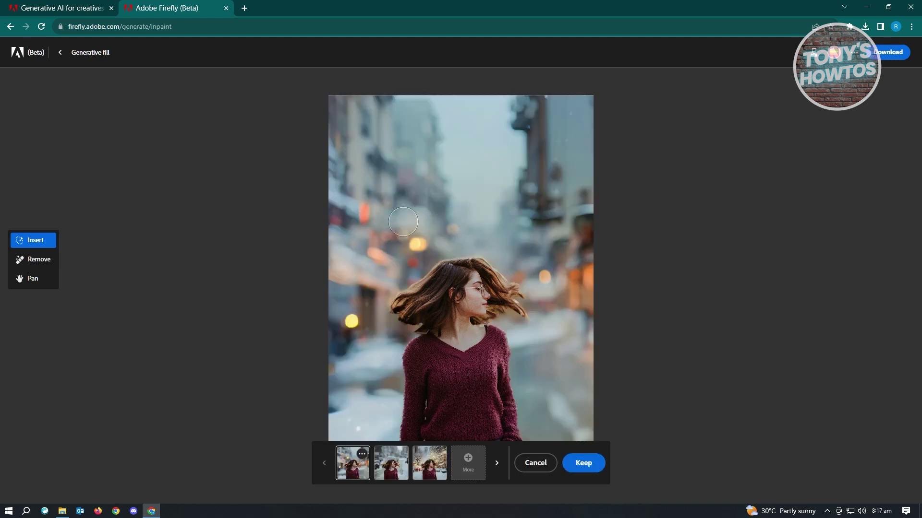
# Step: Compare the three generated city backgrounds and pick the first, blurred street with glowing lights
pyautogui.click(392, 460)
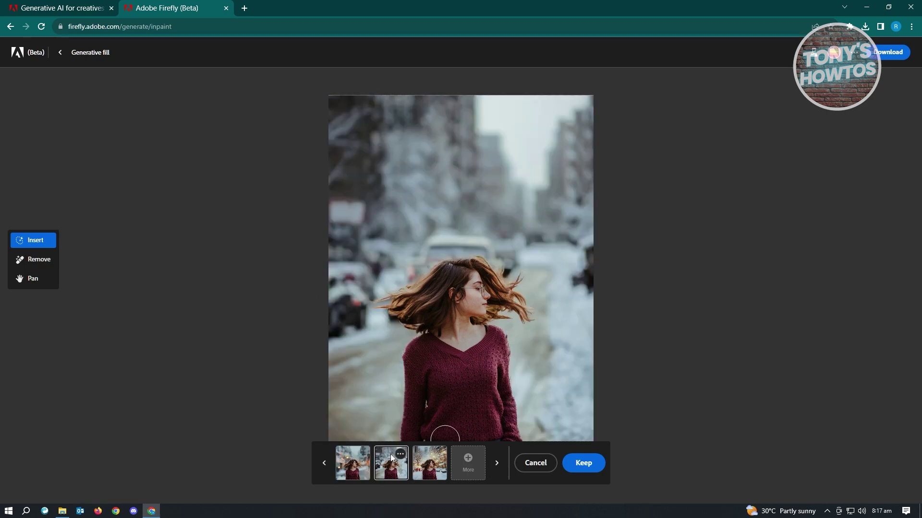
pyautogui.click(421, 472)
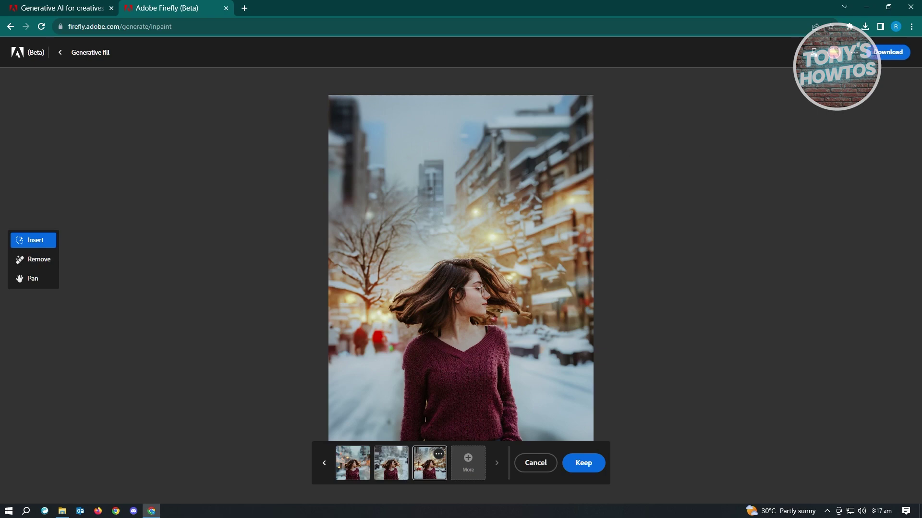
pyautogui.click(357, 470)
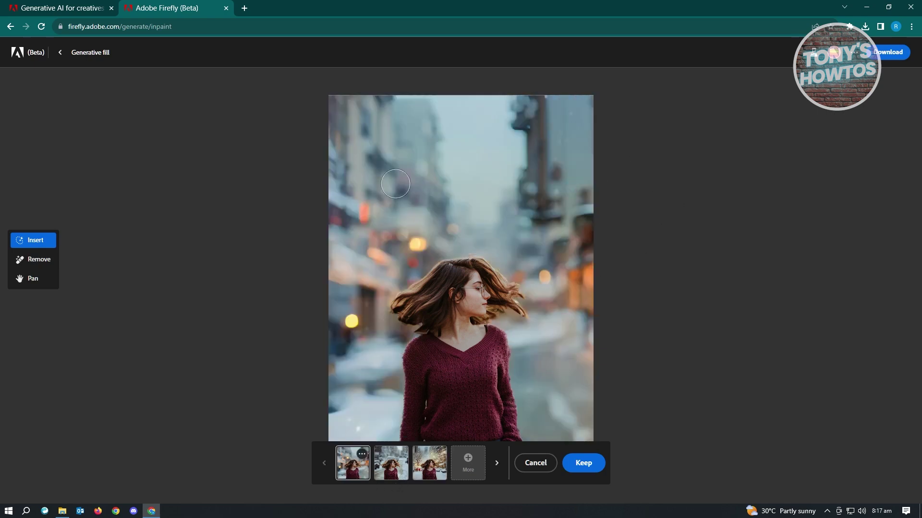
# Step: Keep the snowy street background and mask the sweater from the shoulders down to the waistband
pyautogui.click(583, 463)
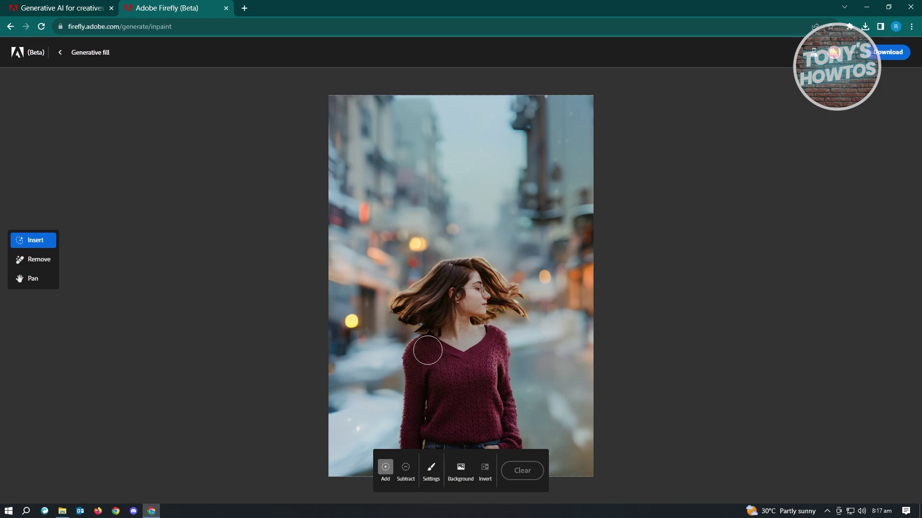
pyautogui.moveTo(427, 350); pyautogui.dragTo(418, 350)
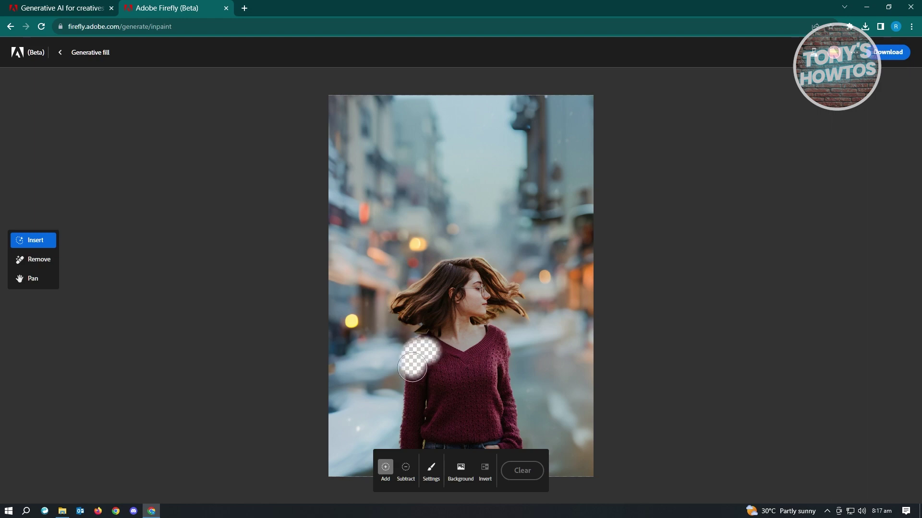
pyautogui.moveTo(412, 367)
pyautogui.mouseDown()
pyautogui.moveTo(409, 447)
pyautogui.moveTo(414, 412)
pyautogui.moveTo(437, 424)
pyautogui.moveTo(502, 421)
pyautogui.moveTo(449, 406)
pyautogui.moveTo(431, 359)
pyautogui.moveTo(454, 377)
pyautogui.moveTo(450, 395)
pyautogui.moveTo(437, 400)
pyautogui.moveTo(433, 384)
pyautogui.moveTo(461, 383)
pyautogui.moveTo(492, 335)
pyautogui.moveTo(509, 443)
pyautogui.moveTo(500, 391)
pyautogui.moveTo(473, 397)
pyautogui.moveTo(485, 359)
pyautogui.moveTo(464, 372)
pyautogui.moveTo(418, 348)
pyautogui.moveTo(453, 364)
pyautogui.moveTo(429, 349)
pyautogui.moveTo(454, 363)
pyautogui.moveTo(495, 350)
pyautogui.moveTo(458, 364)
pyautogui.moveTo(424, 346)
pyautogui.moveTo(456, 360)
pyautogui.moveTo(496, 353)
pyautogui.moveTo(438, 356)
pyautogui.moveTo(497, 353)
pyautogui.mouseUp()
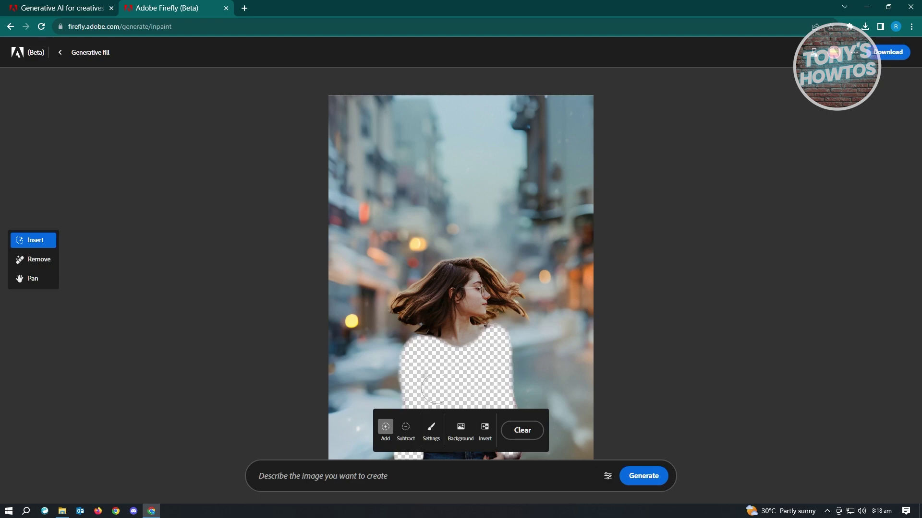
pyautogui.scroll(3, 484, 360)
pyautogui.scroll(-6, 496, 336)
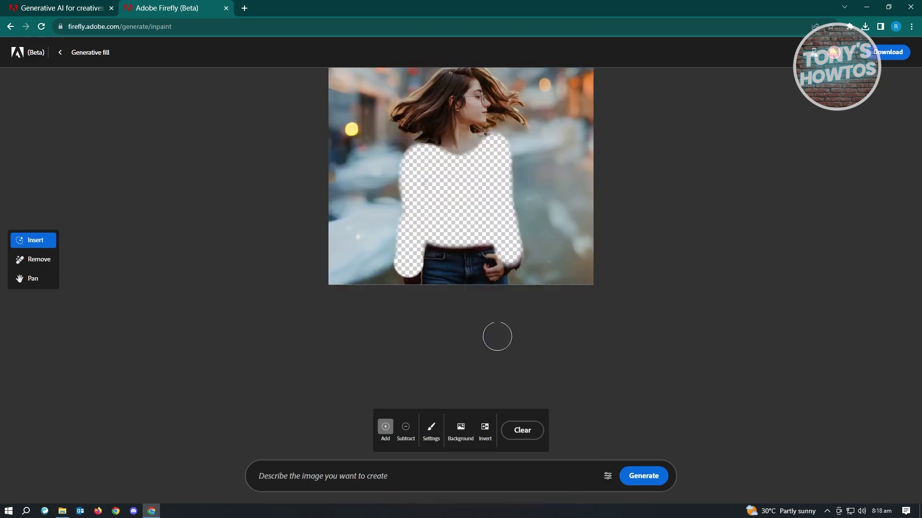
pyautogui.scroll(2, 497, 336)
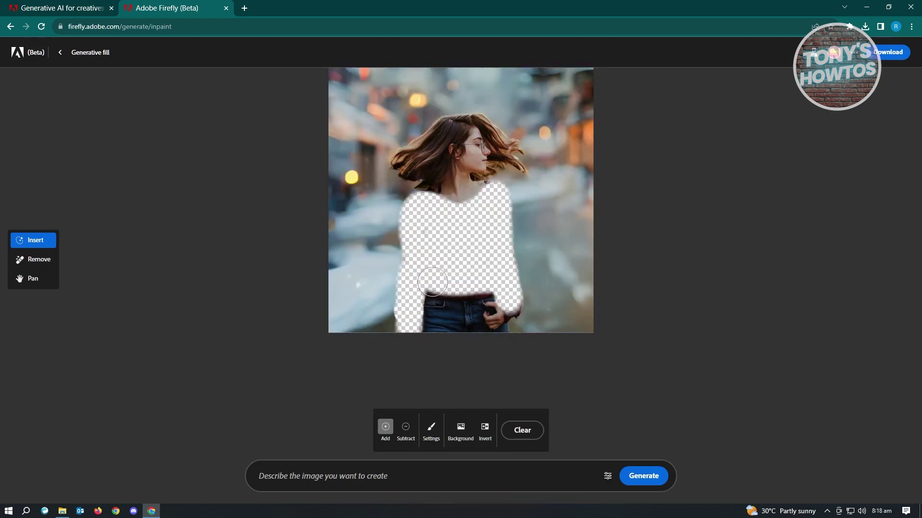
pyautogui.moveTo(432, 282)
pyautogui.mouseDown()
pyautogui.moveTo(501, 283)
pyautogui.moveTo(513, 319)
pyautogui.mouseUp()
pyautogui.click(375, 478)
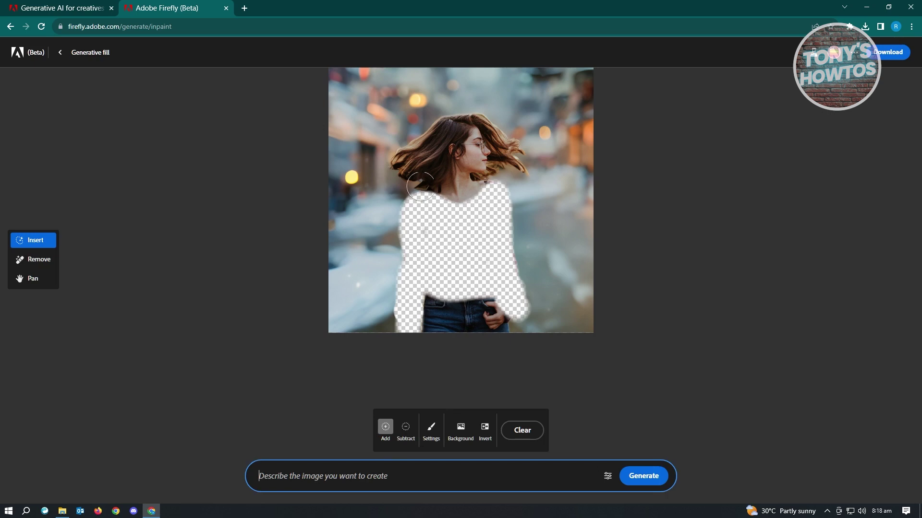
# Step: Generate fills for the masked sweater area from the prompt 'winter jacket'
pyautogui.click(493, 190)
pyautogui.click(374, 478)
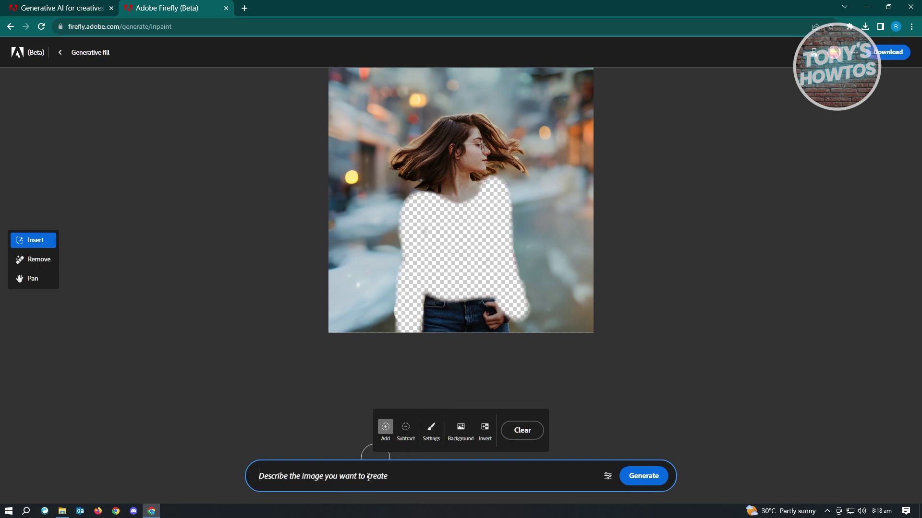
pyautogui.write('jacket')
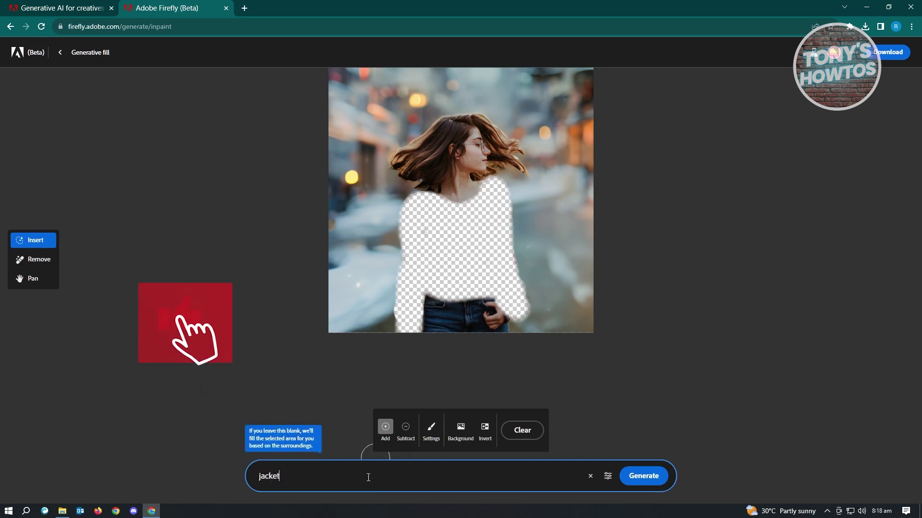
pyautogui.press('BackSpace')
pyautogui.press('BackSpace')
pyautogui.press('BackSpace')
pyautogui.press('BackSpace')
pyautogui.press('BackSpace')
pyautogui.press('BackSpace')
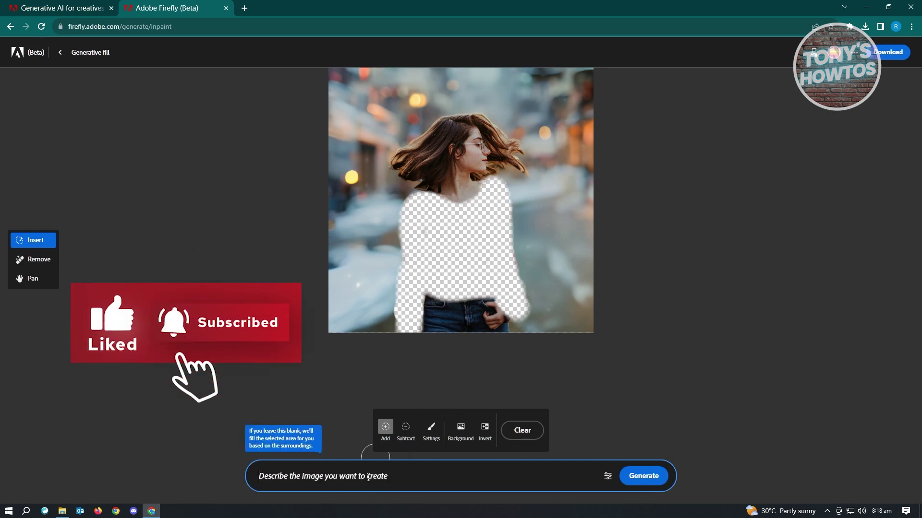
pyautogui.write('winter ')
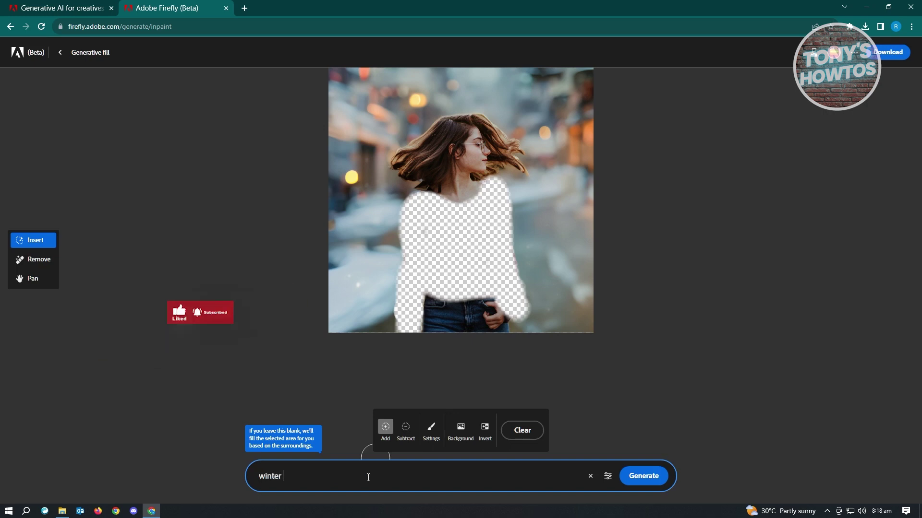
pyautogui.write('jacket')
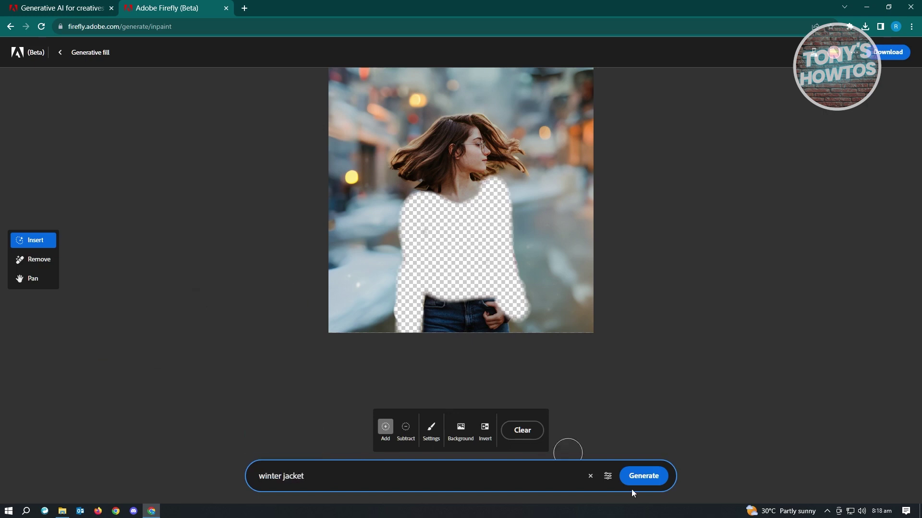
pyautogui.click(638, 476)
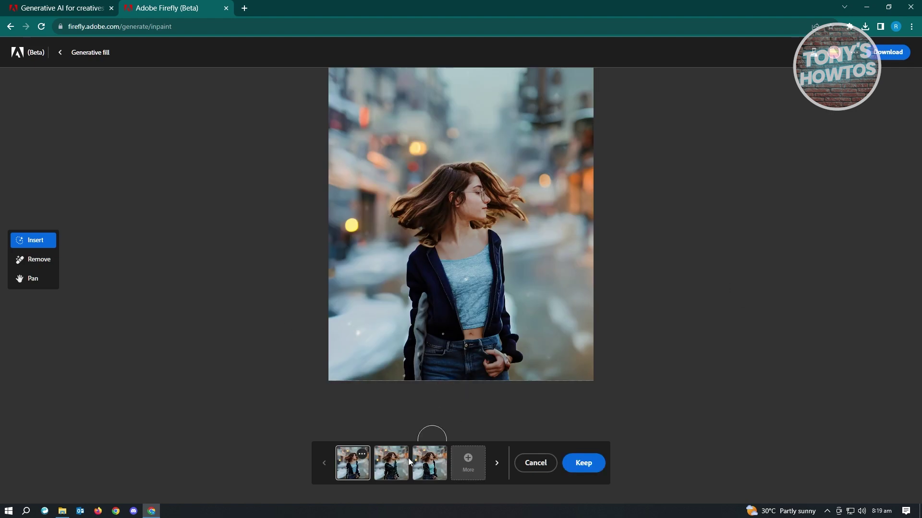
# Step: Compare the leather, teal and navy variations, then keep the navy jacket over a light blue top
pyautogui.click(393, 468)
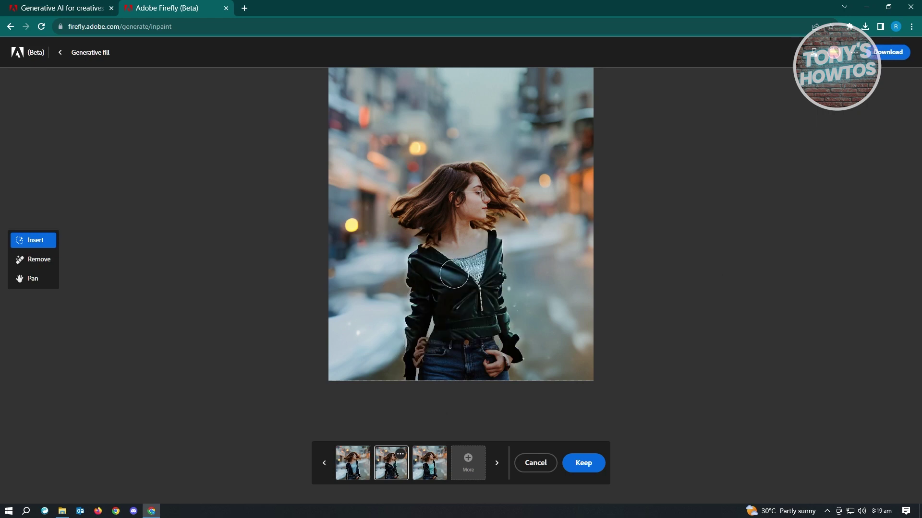
pyautogui.click(429, 473)
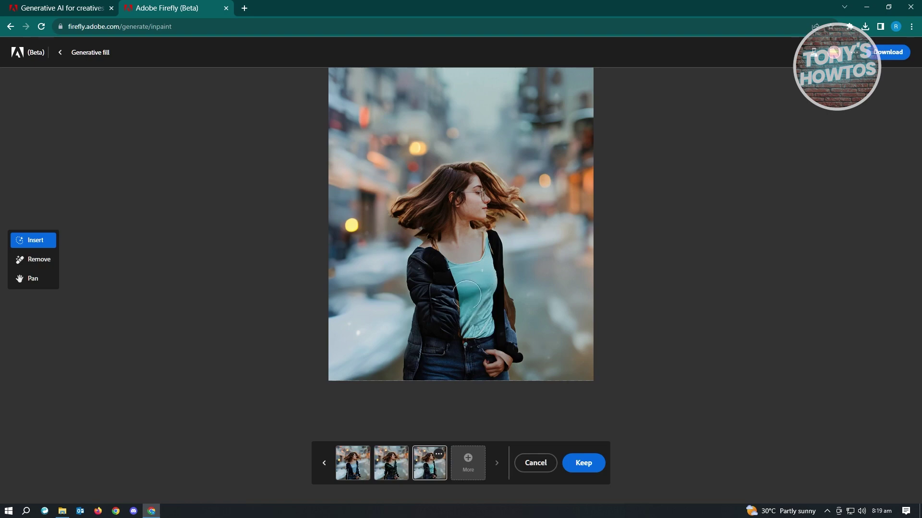
pyautogui.click(353, 466)
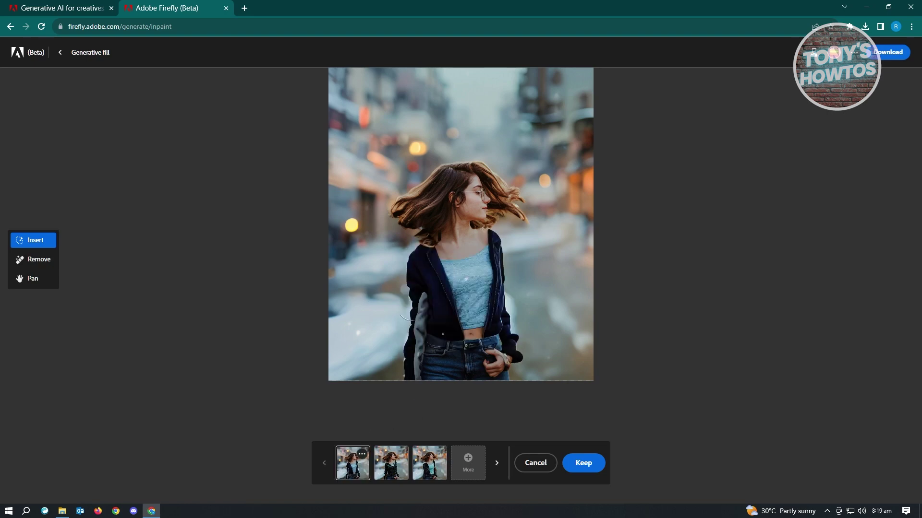
pyautogui.click(393, 466)
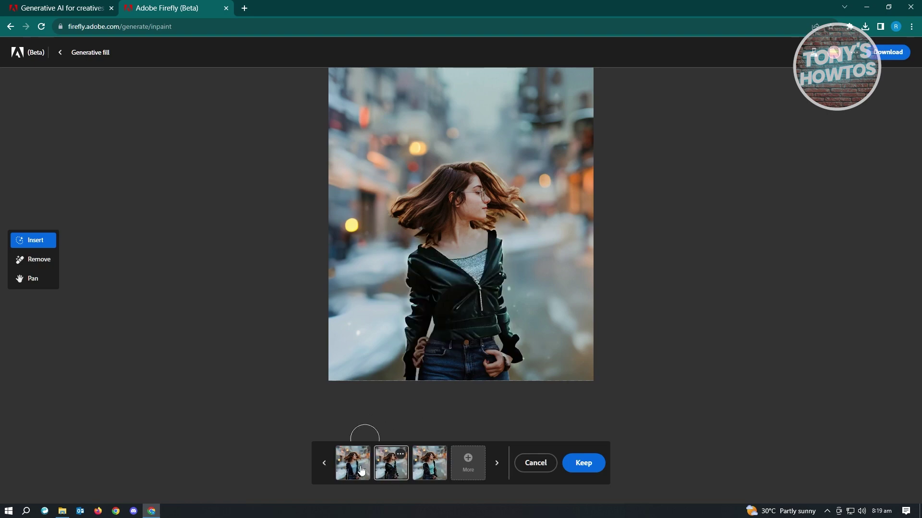
pyautogui.click(361, 469)
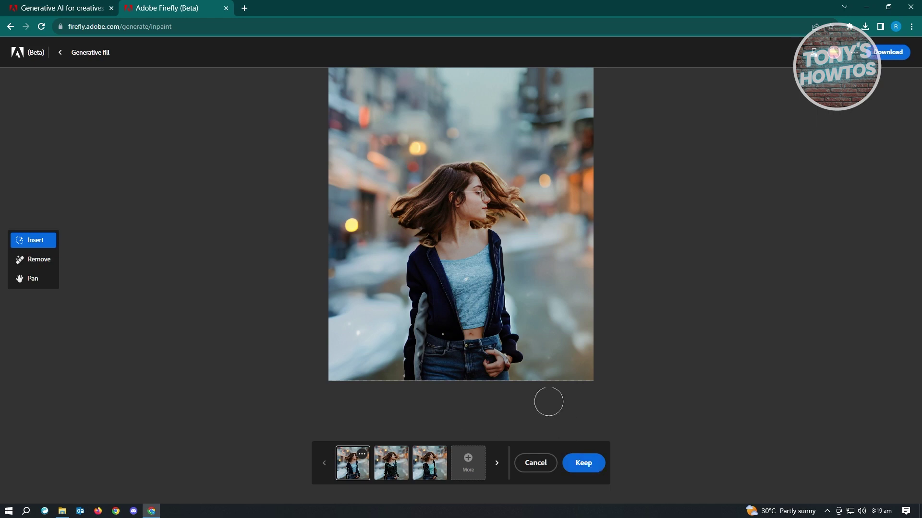
pyautogui.click(584, 464)
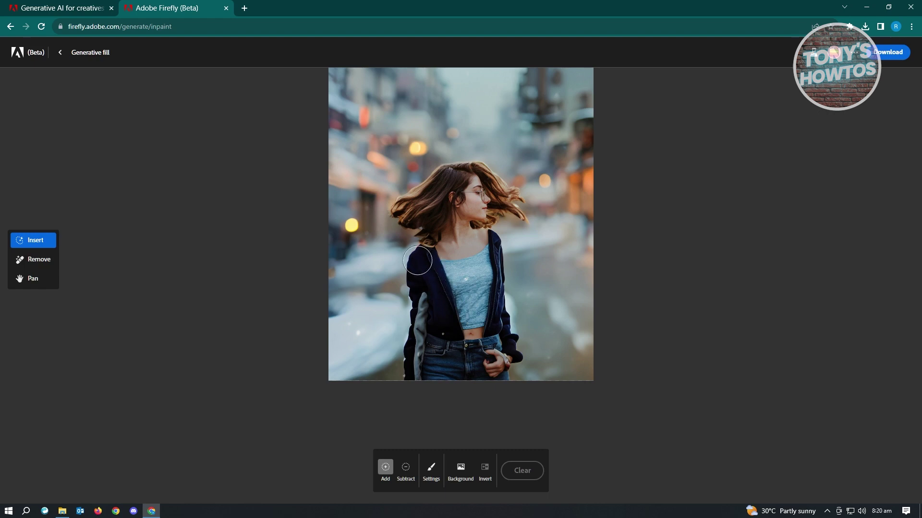
# Step: Mask the jacket and top across the chest down to the photo's bottom edge
pyautogui.moveTo(417, 261)
pyautogui.mouseDown()
pyautogui.moveTo(510, 233)
pyautogui.moveTo(429, 254)
pyautogui.moveTo(412, 270)
pyautogui.moveTo(491, 264)
pyautogui.moveTo(511, 388)
pyautogui.moveTo(467, 275)
pyautogui.moveTo(459, 367)
pyautogui.moveTo(446, 367)
pyautogui.moveTo(417, 284)
pyautogui.moveTo(422, 389)
pyautogui.moveTo(416, 376)
pyautogui.moveTo(444, 277)
pyautogui.moveTo(460, 369)
pyautogui.moveTo(477, 317)
pyautogui.moveTo(485, 382)
pyautogui.moveTo(436, 355)
pyautogui.mouseUp()
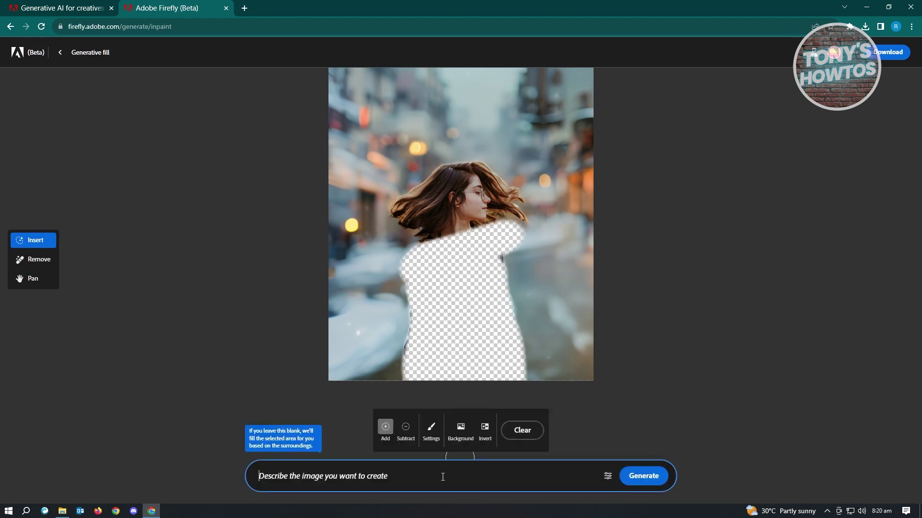
# Step: Generate fills for the masked clothing area from the prompt 'dress'
pyautogui.write('dress')
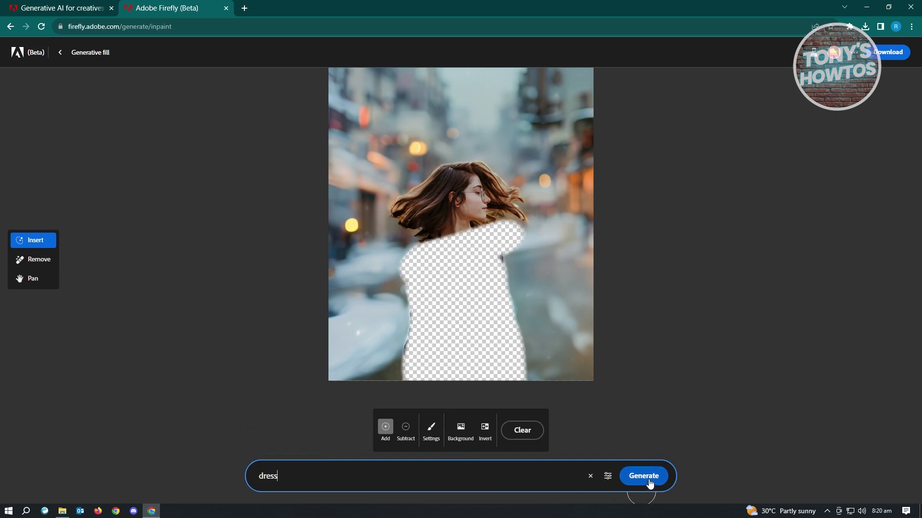
pyautogui.click(649, 477)
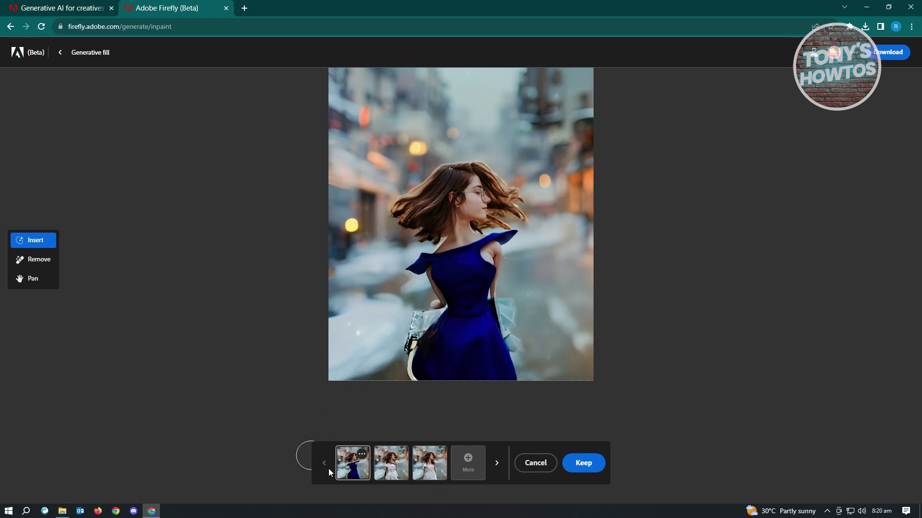
# Step: Compare the dress variations, request more, and keep the white ruffled dress
pyautogui.click(396, 475)
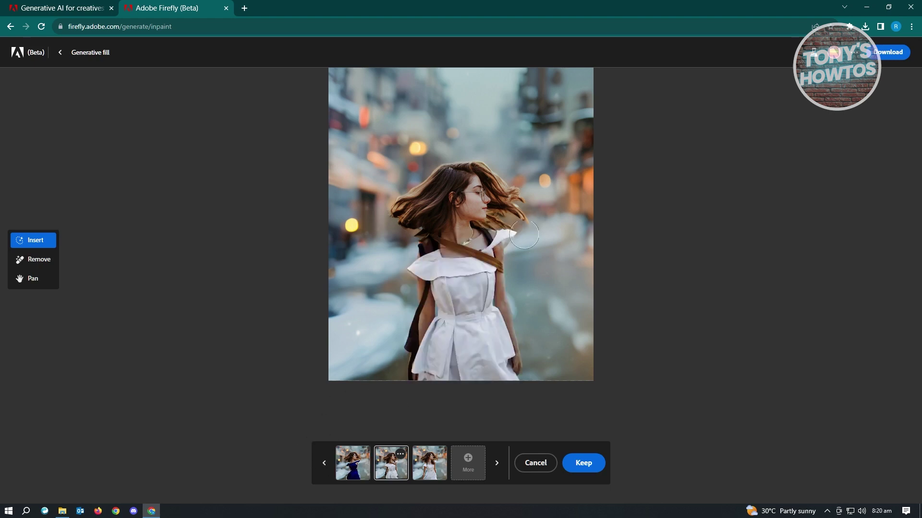
pyautogui.click(468, 462)
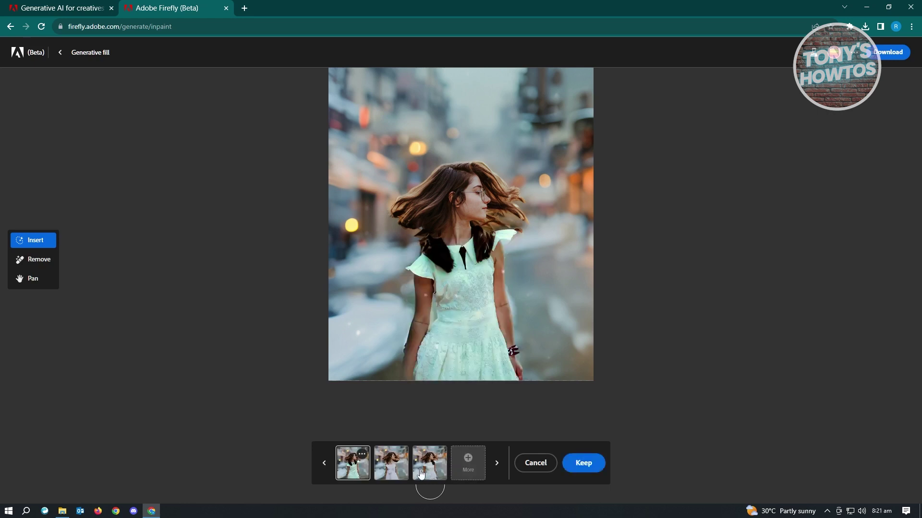
pyautogui.click(421, 473)
pyautogui.click(392, 471)
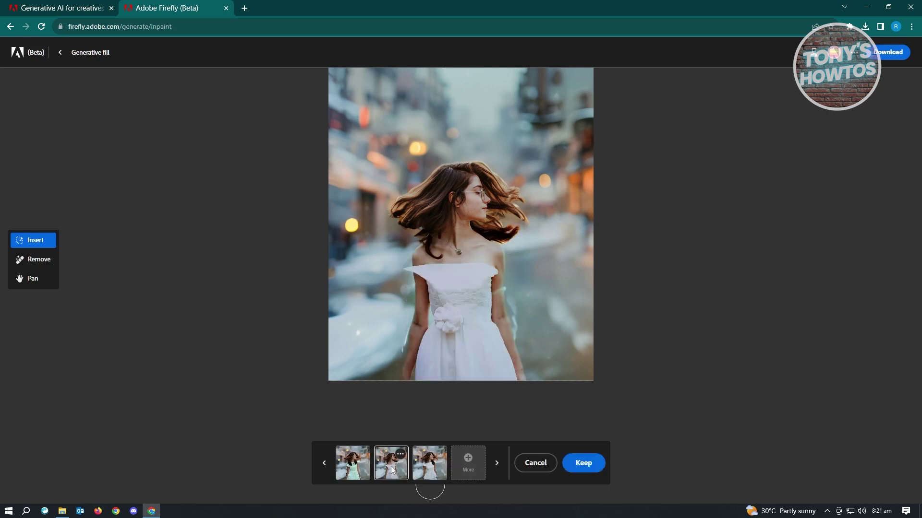
pyautogui.click(429, 470)
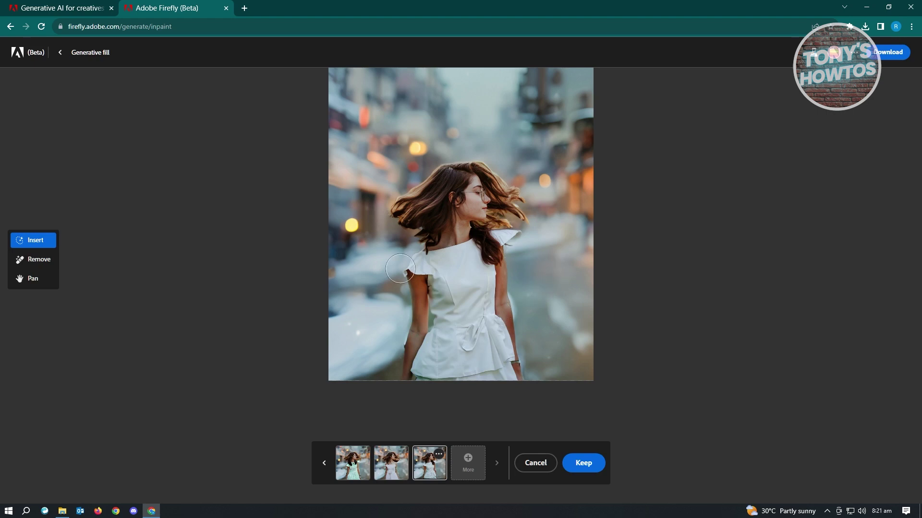
pyautogui.click(587, 467)
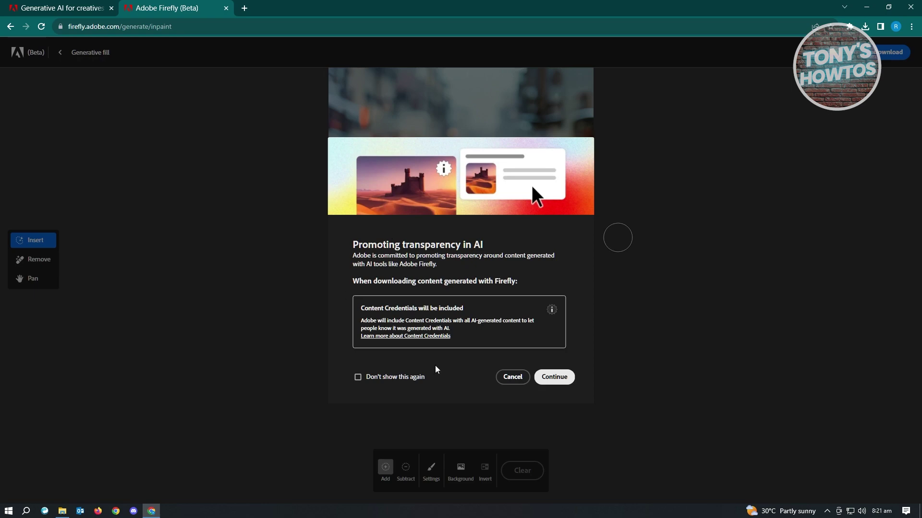
# Step: Accept the Content Credentials notice so the edited image downloads
pyautogui.click(554, 377)
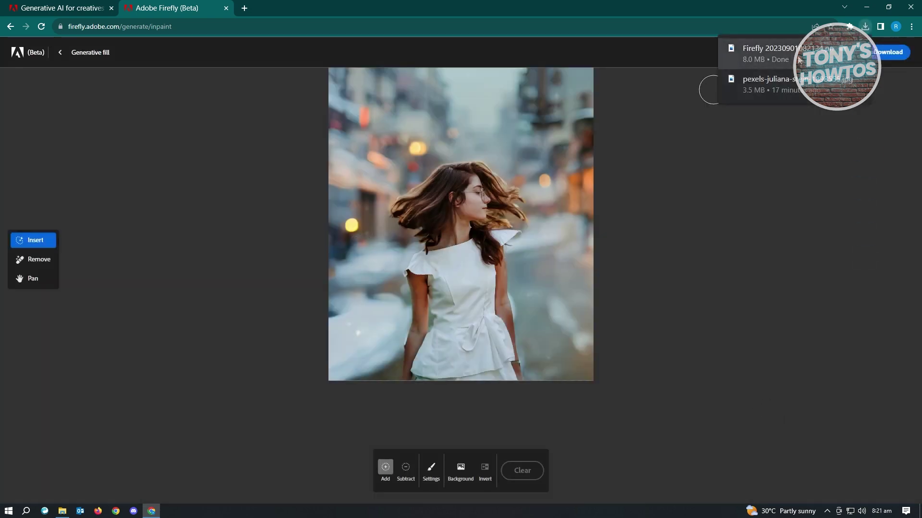
# Step: Open the finished Firefly download from Chrome's download bubble in Photos
pyautogui.click(788, 54)
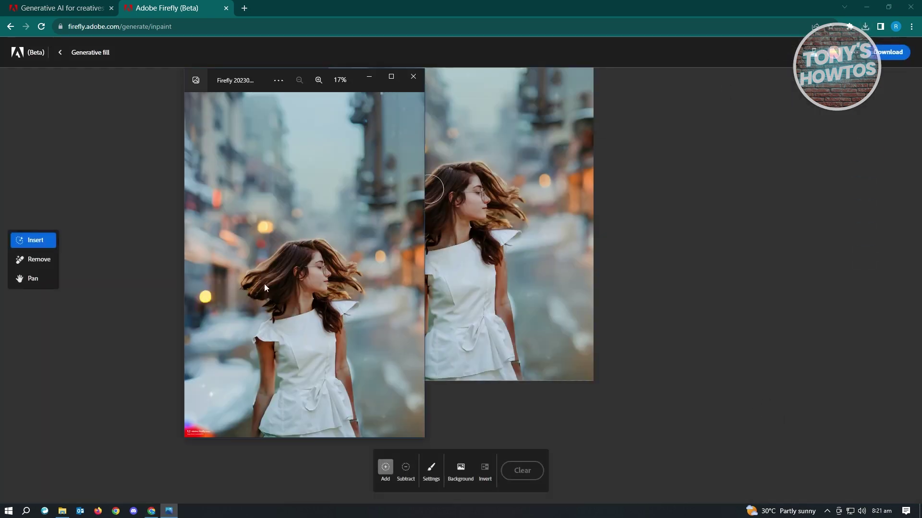